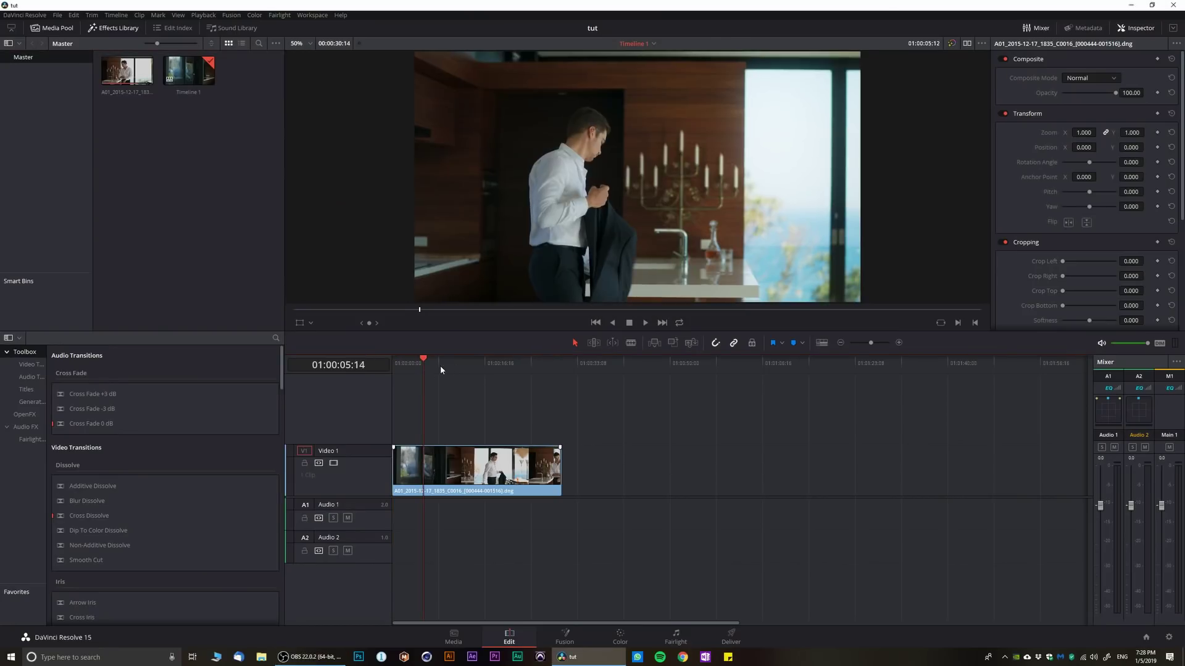
# Stop playback of the DNG clip on Timeline 1.
pyautogui.click(628, 322)
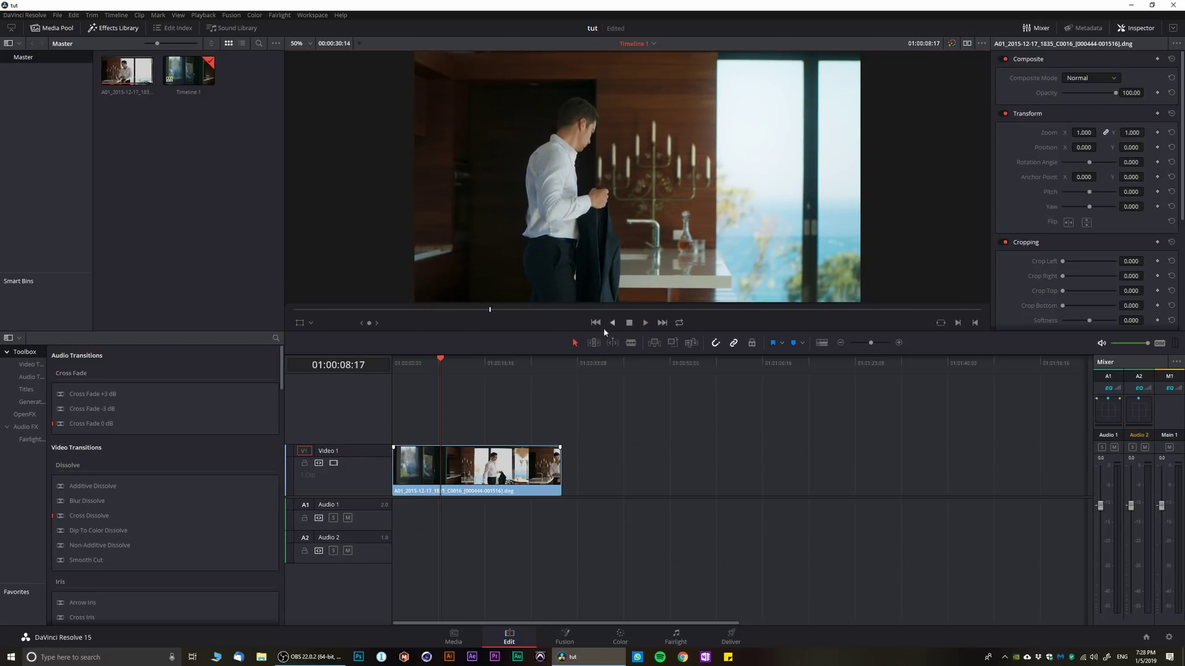
# Reset the clip's eight-node grade to a single node on the Color page, then return to Edit.
pyautogui.click(620, 638)
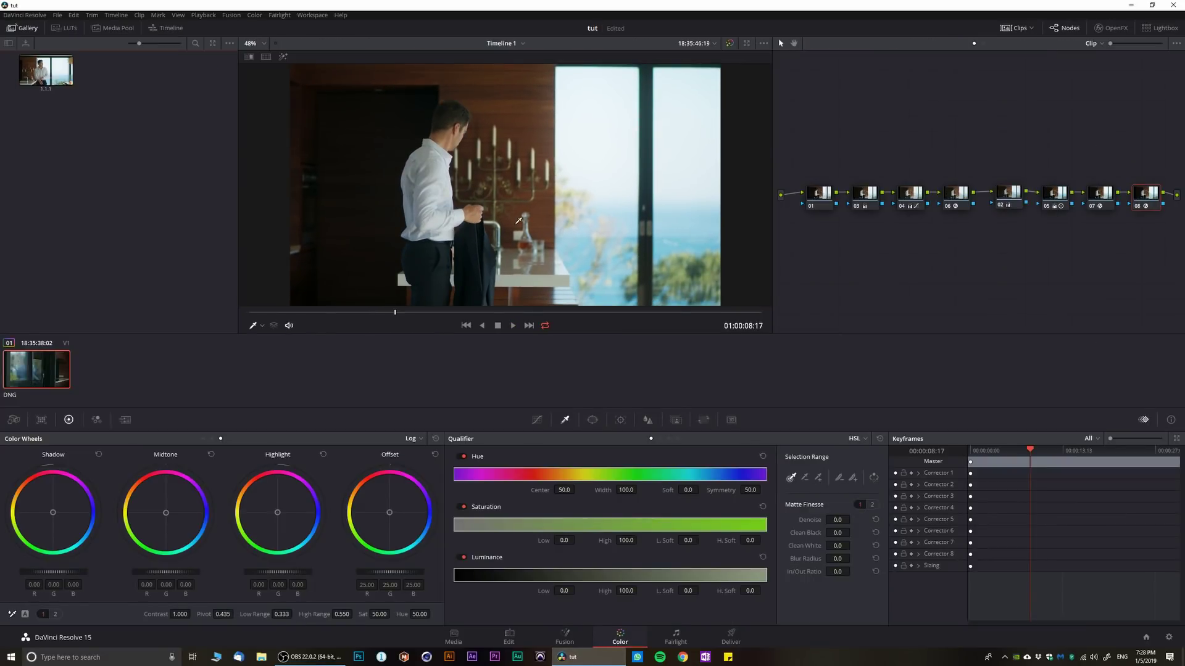
pyautogui.hotkey('ctrl', 'Home')
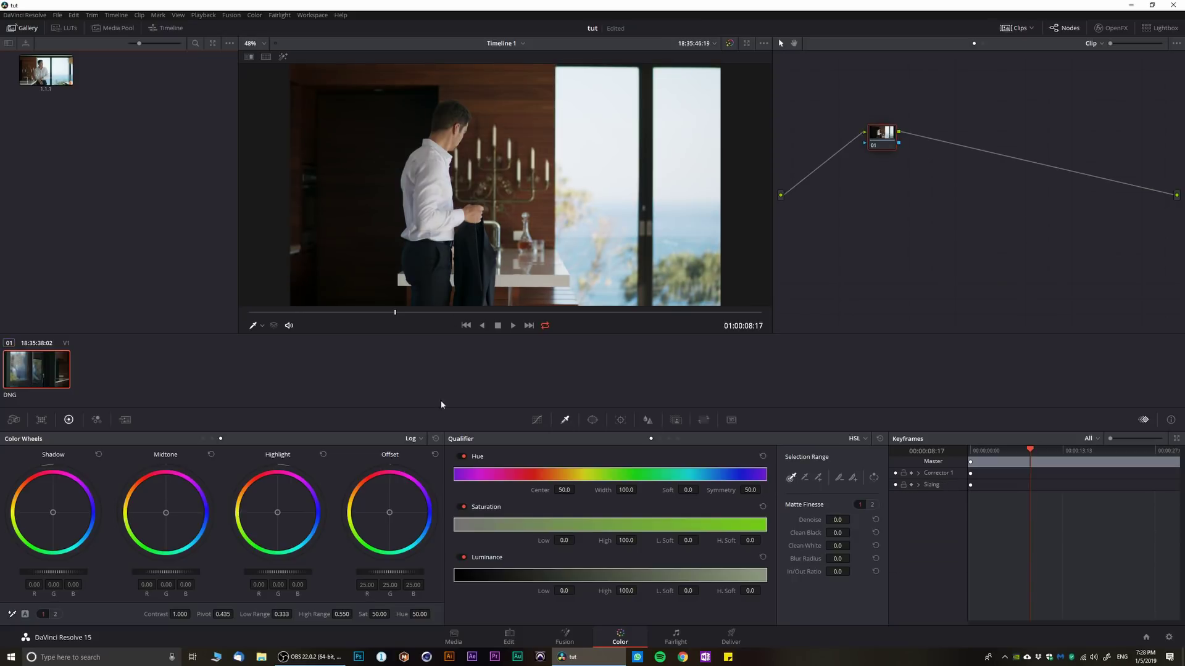
pyautogui.click(507, 638)
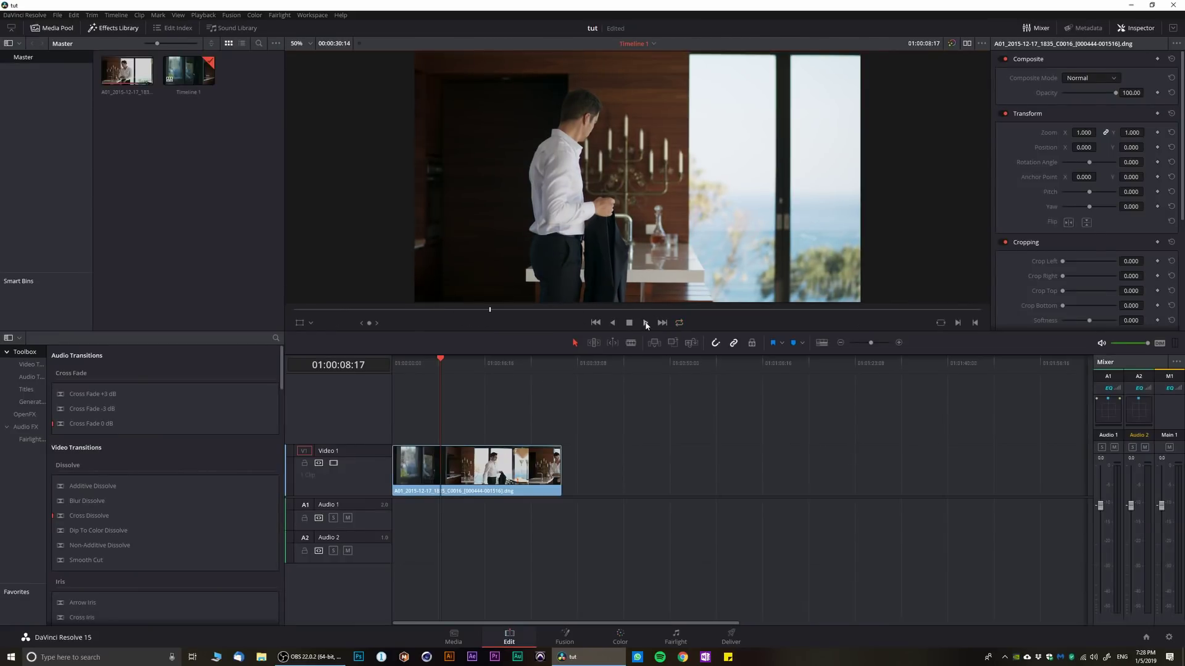
# Play and stop the clip to test playback smoothness, then bring up Project Settings.
pyautogui.click(646, 322)
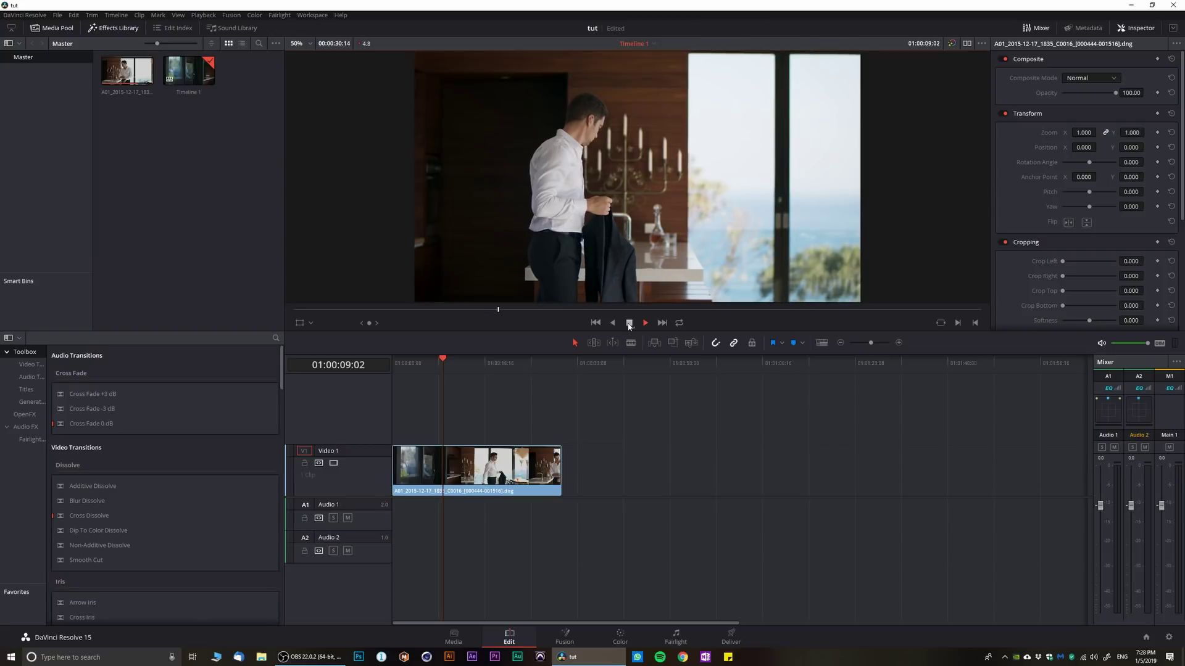
pyautogui.click(628, 322)
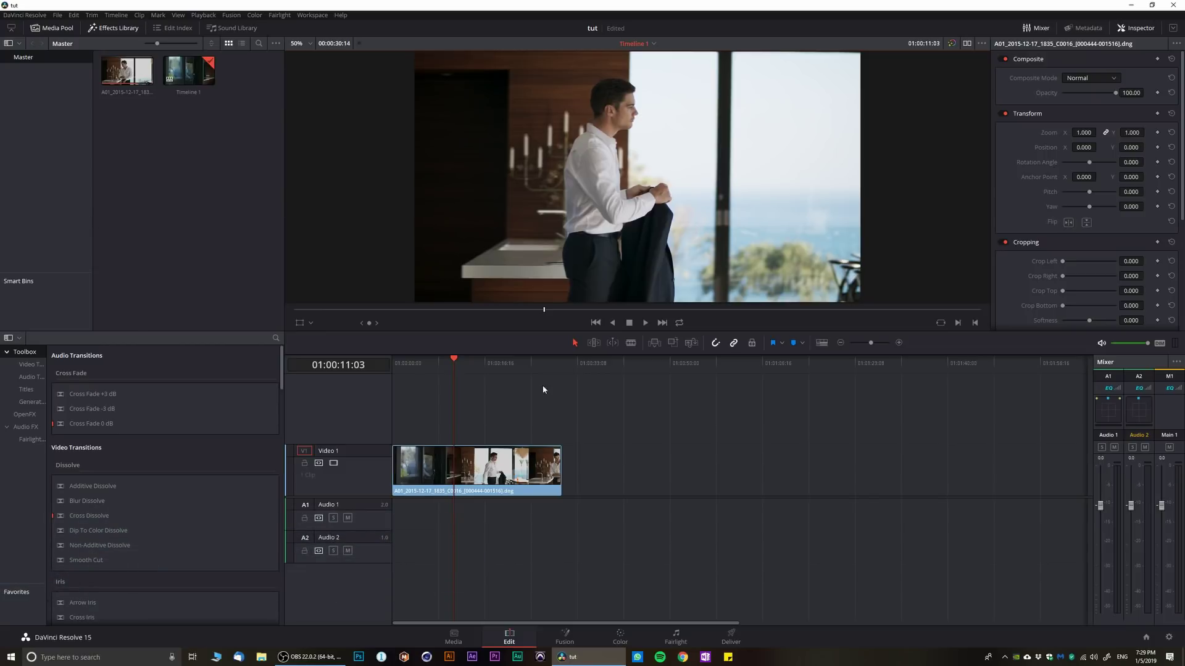
pyautogui.click(1168, 637)
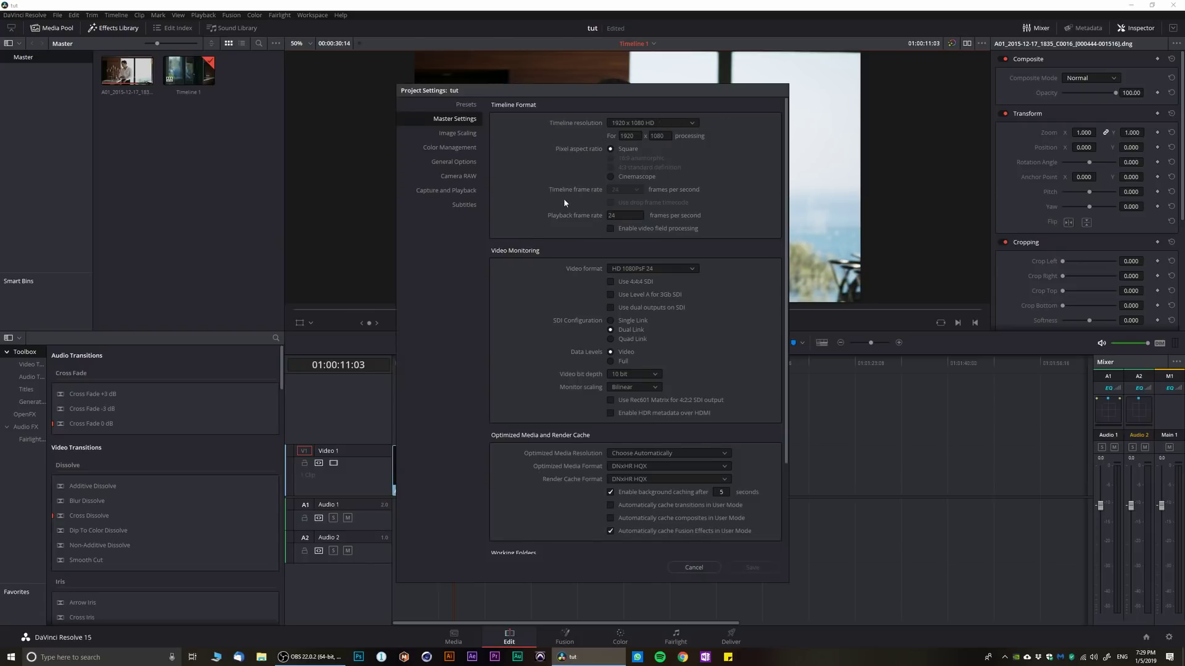
# Scroll Master Settings down to Optimized Media and Render Cache and show the Optimized Media Format choices.
pyautogui.scroll(-1, 551, 403)
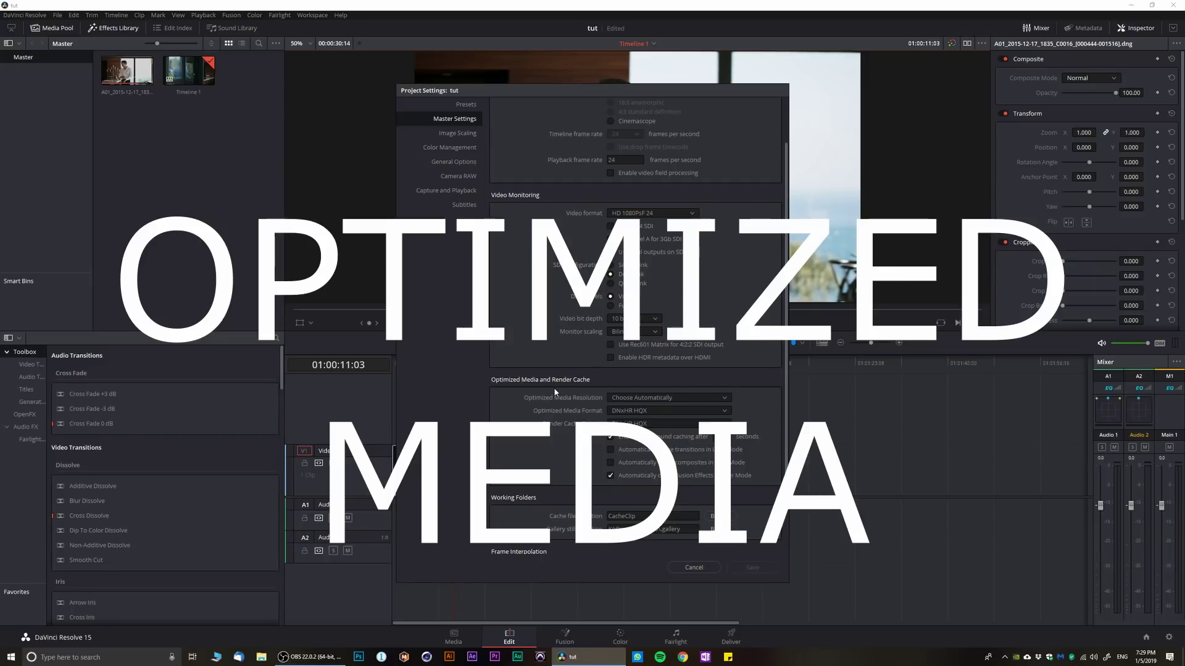
pyautogui.scroll(-1, 538, 399)
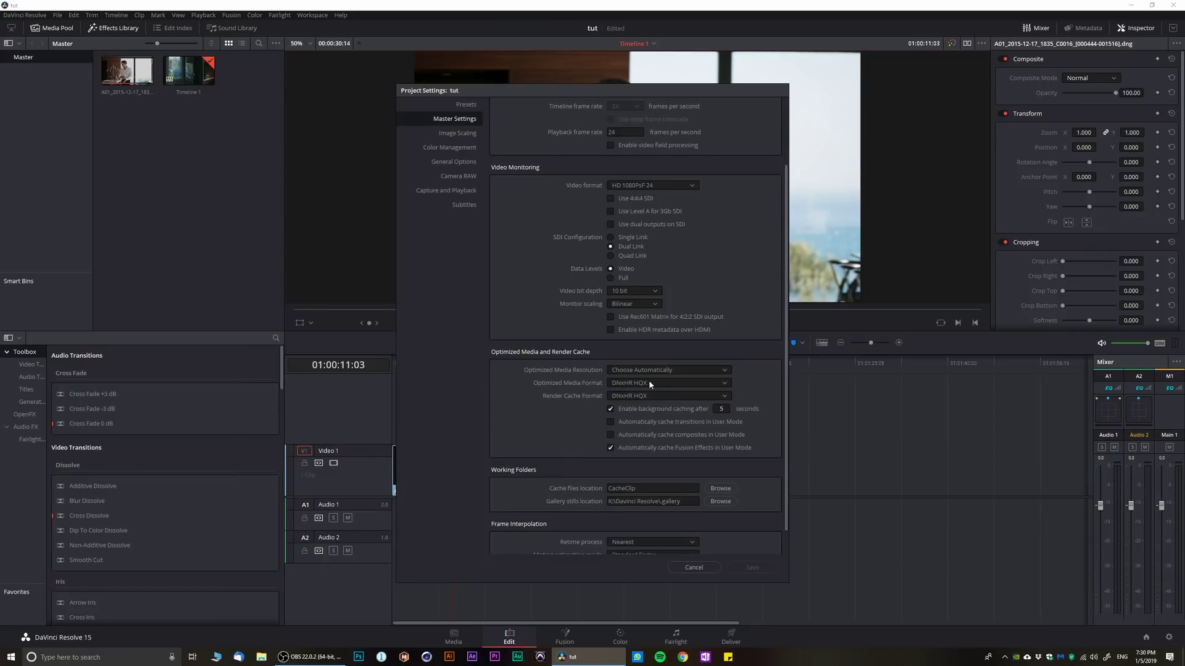
pyautogui.click(655, 383)
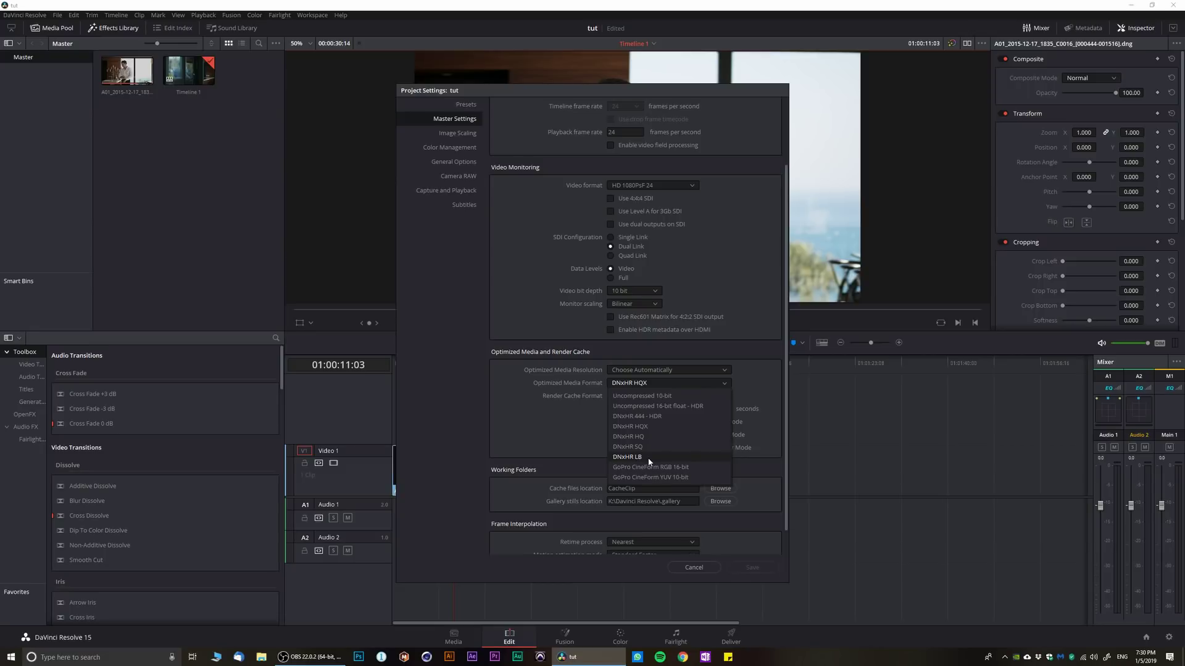
# Leave both Optimized Media Format and Render Cache Format at DNxHR HQX.
pyautogui.click(535, 424)
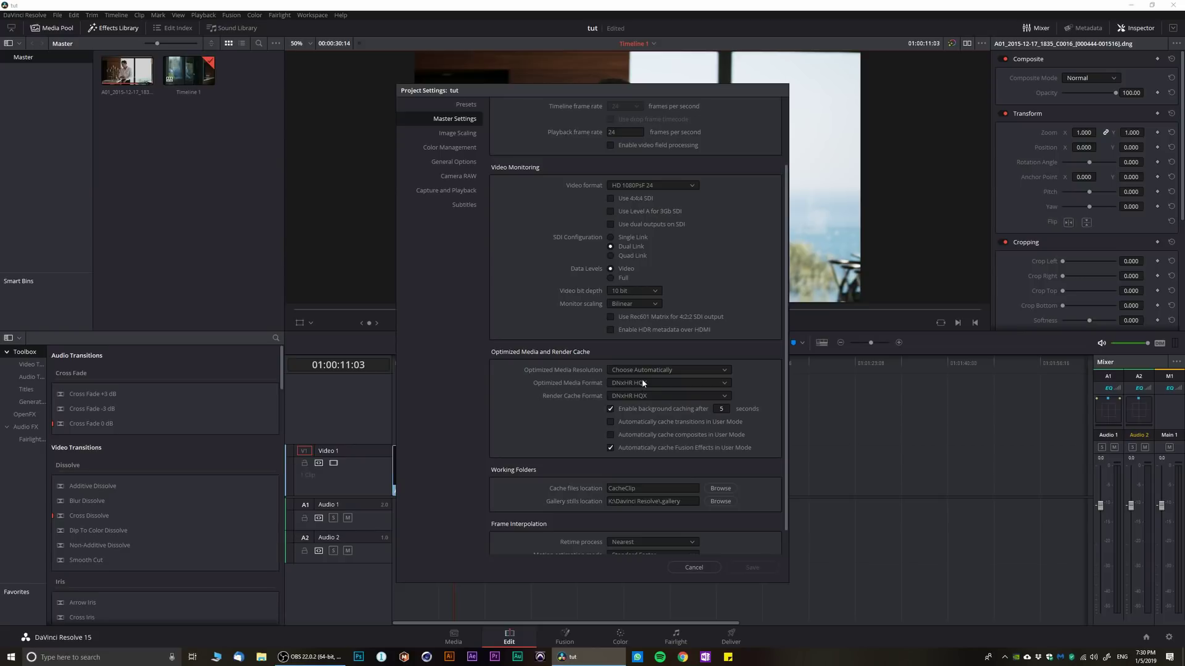
pyautogui.click(640, 396)
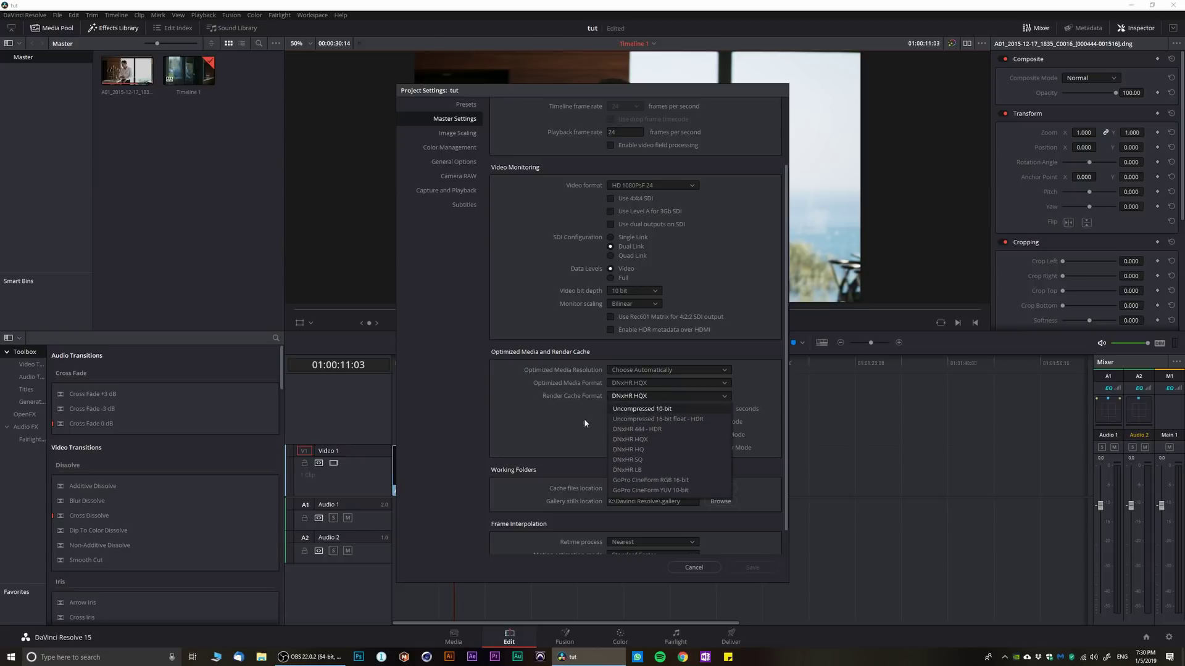
pyautogui.click(566, 427)
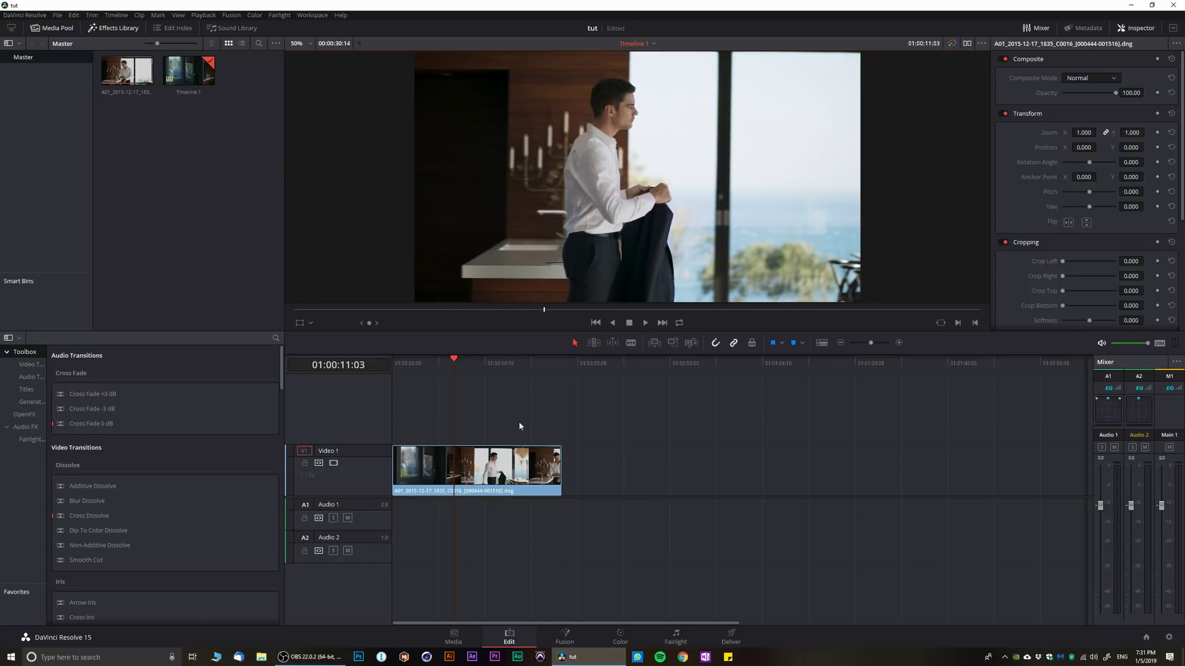
# Move the playhead to 01:00:03:08 and generate optimized media for the Media Pool source clip.
pyautogui.click(414, 364)
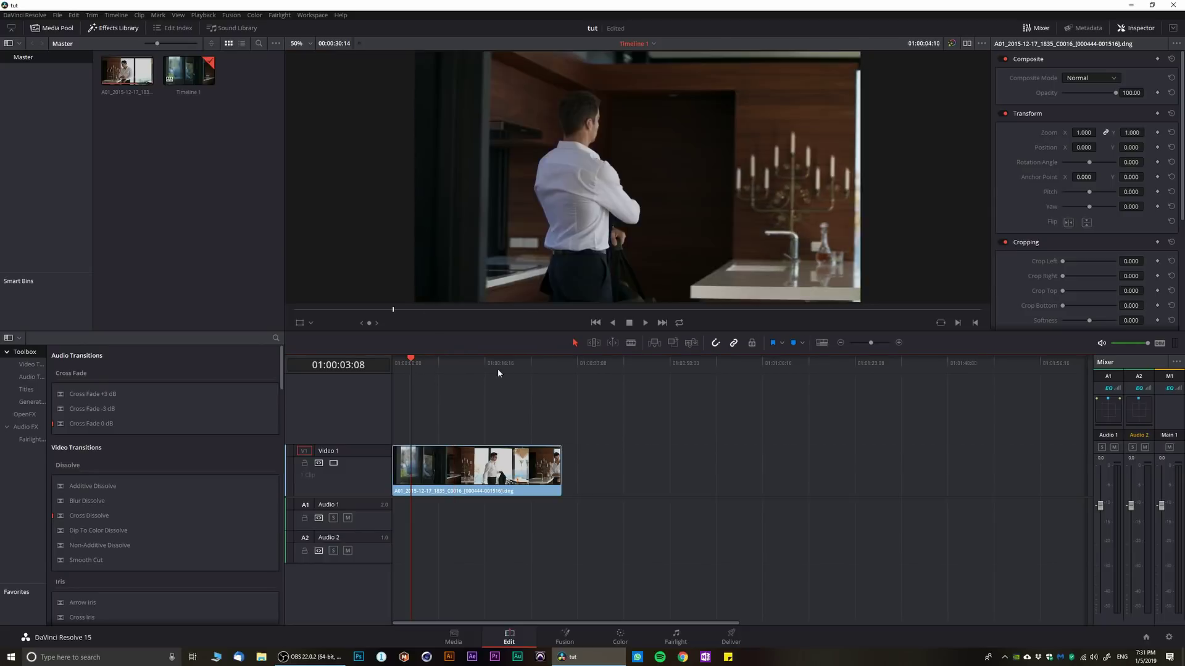
pyautogui.click(142, 77)
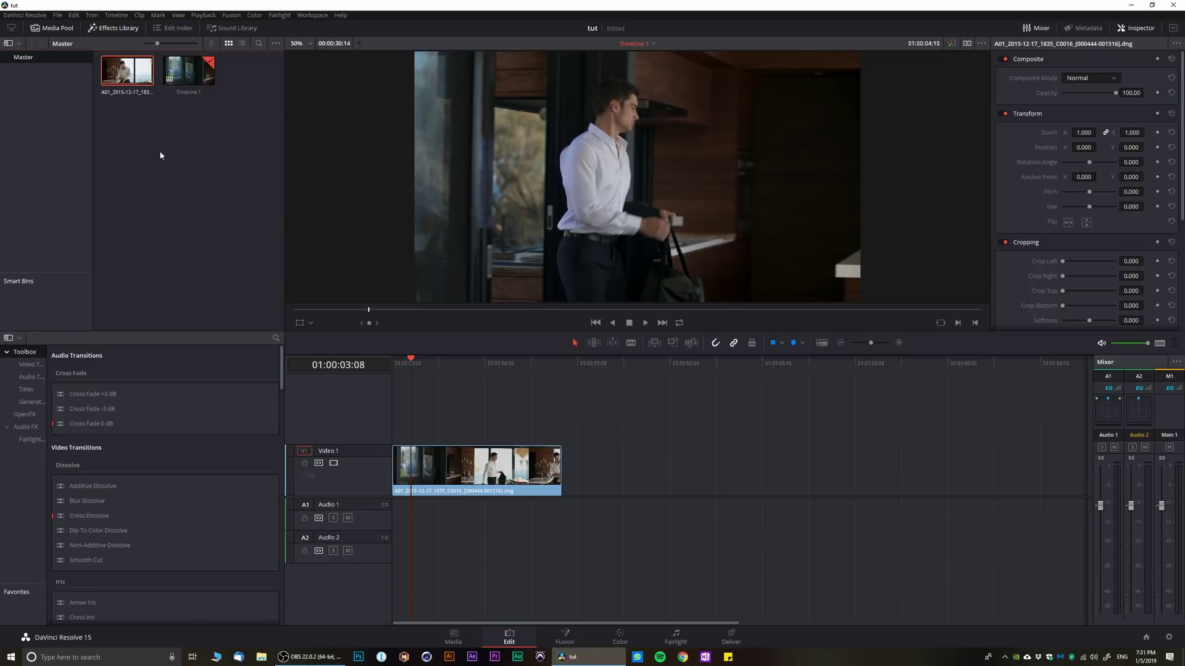
pyautogui.rightClick(124, 72)
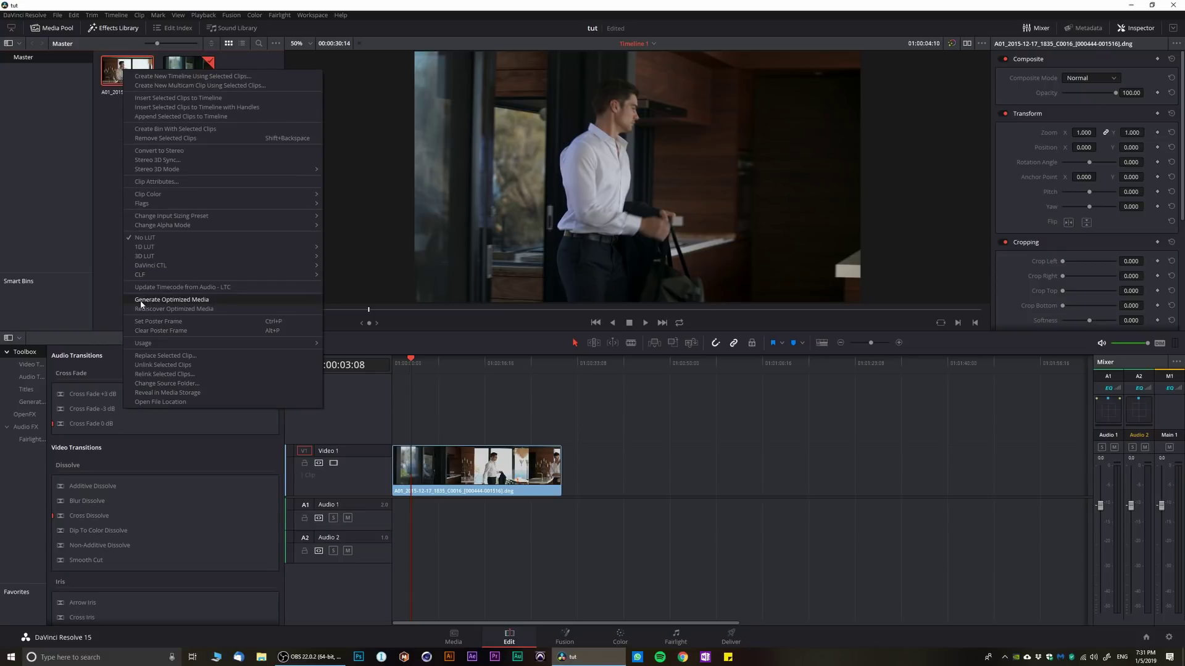
pyautogui.click(204, 301)
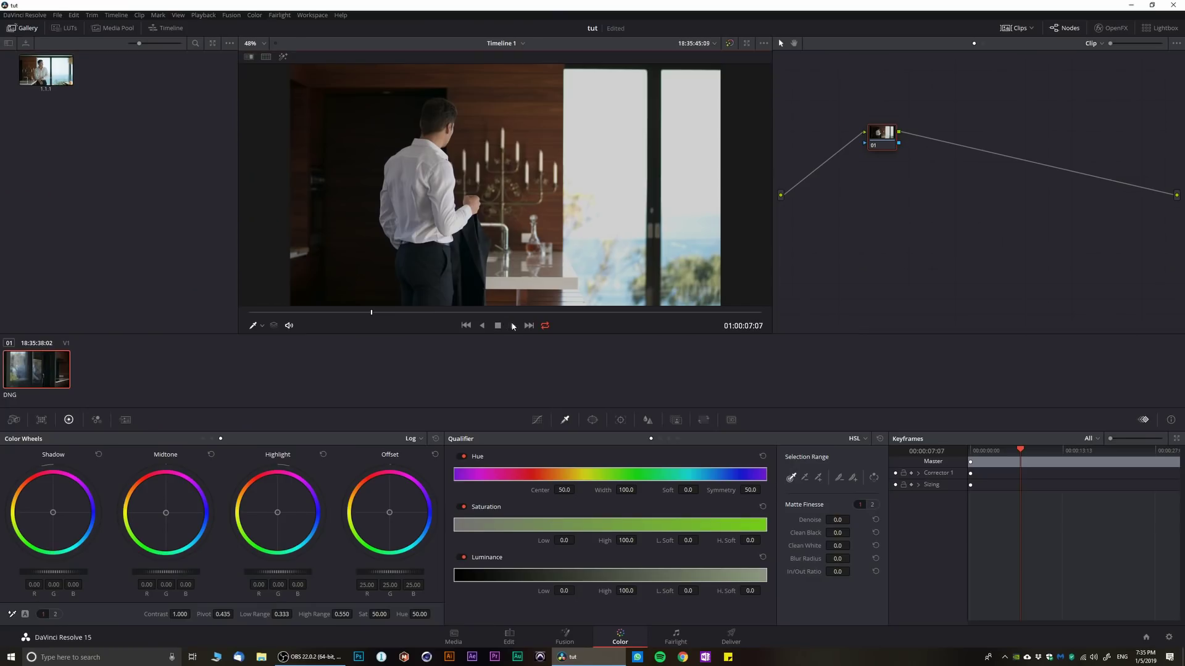
pyautogui.click(512, 326)
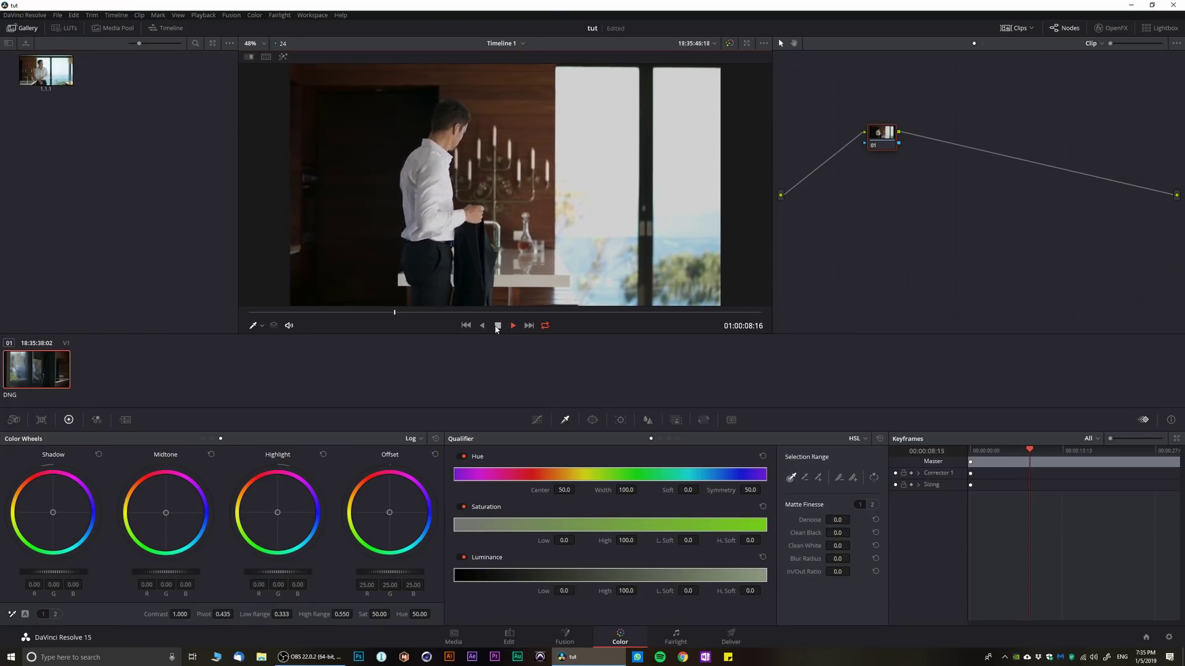
pyautogui.click(497, 326)
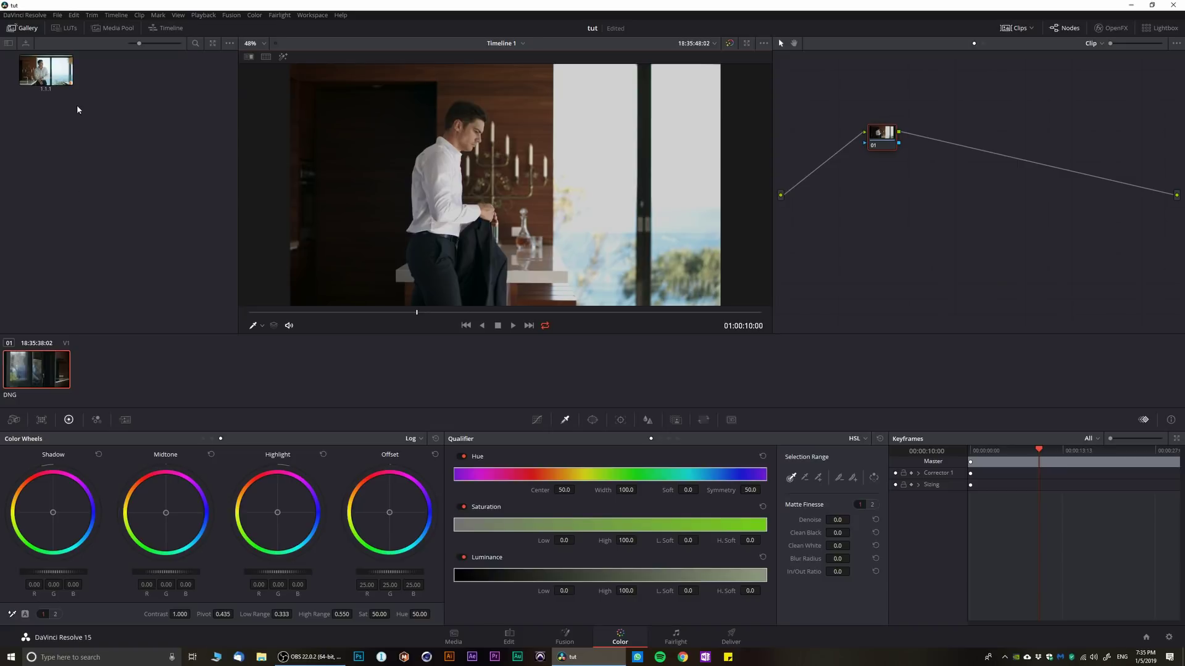
pyautogui.middleClick(37, 71)
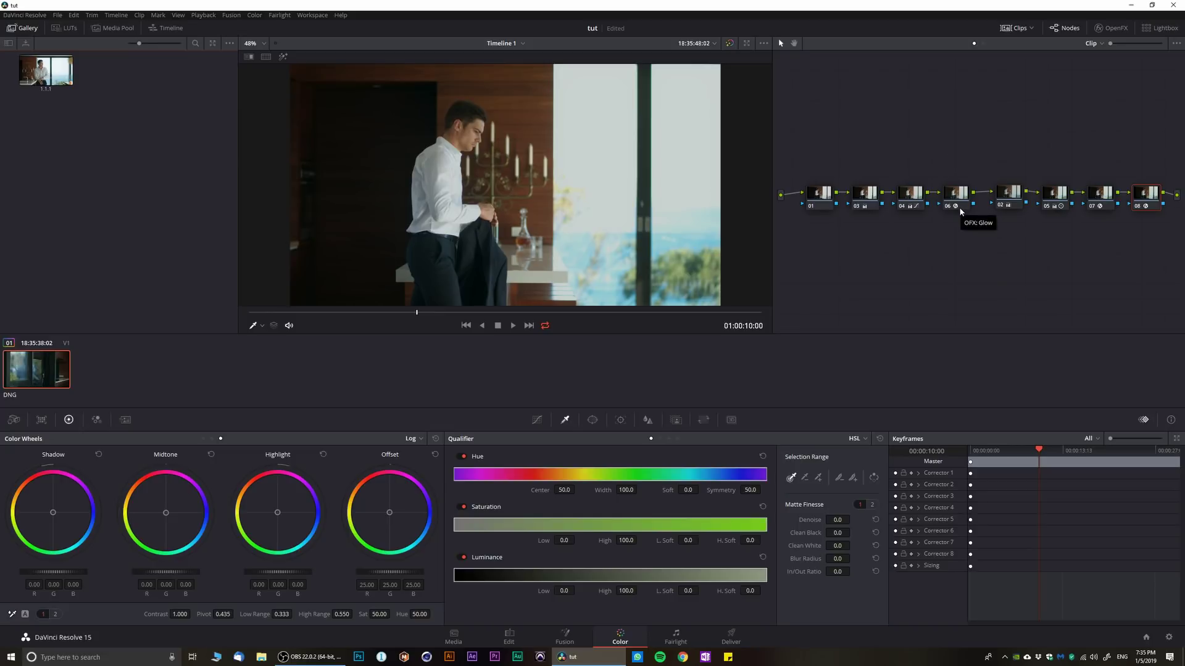
pyautogui.click(512, 325)
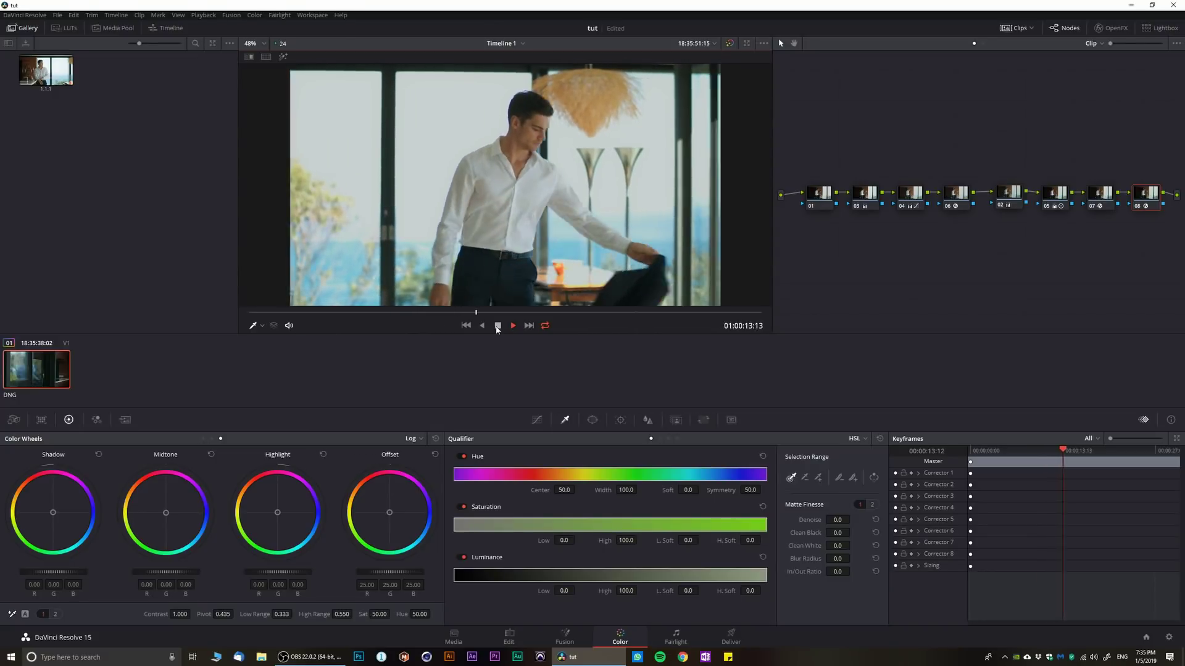
pyautogui.click(498, 325)
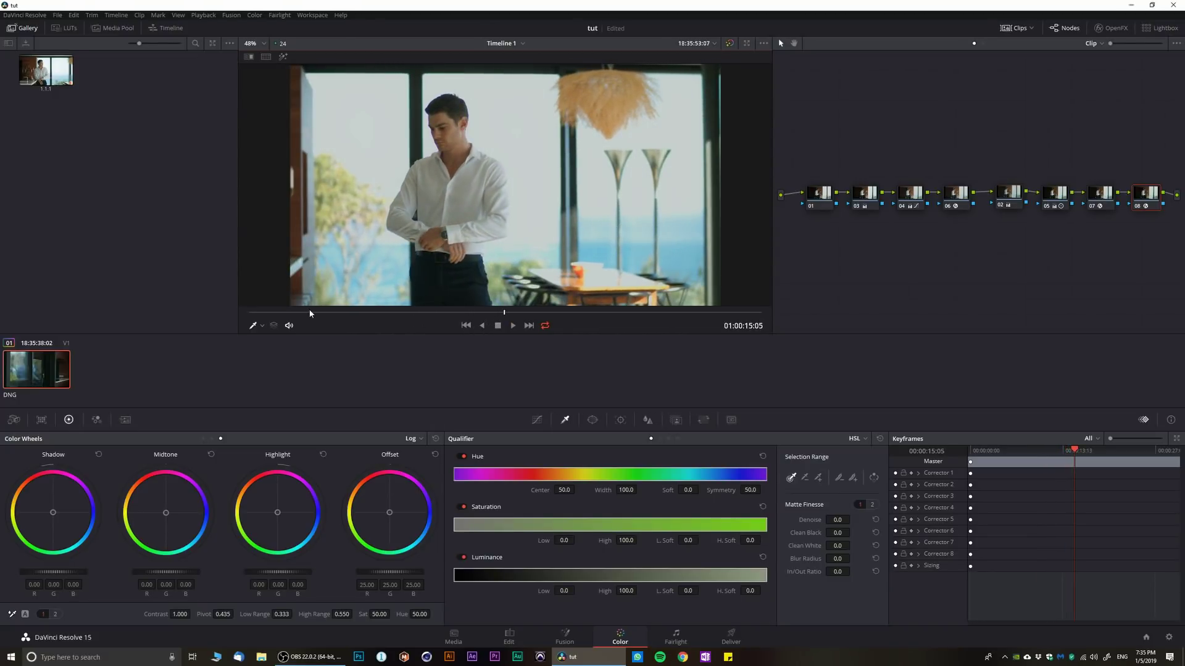
pyautogui.click(304, 312)
pyautogui.press('space')
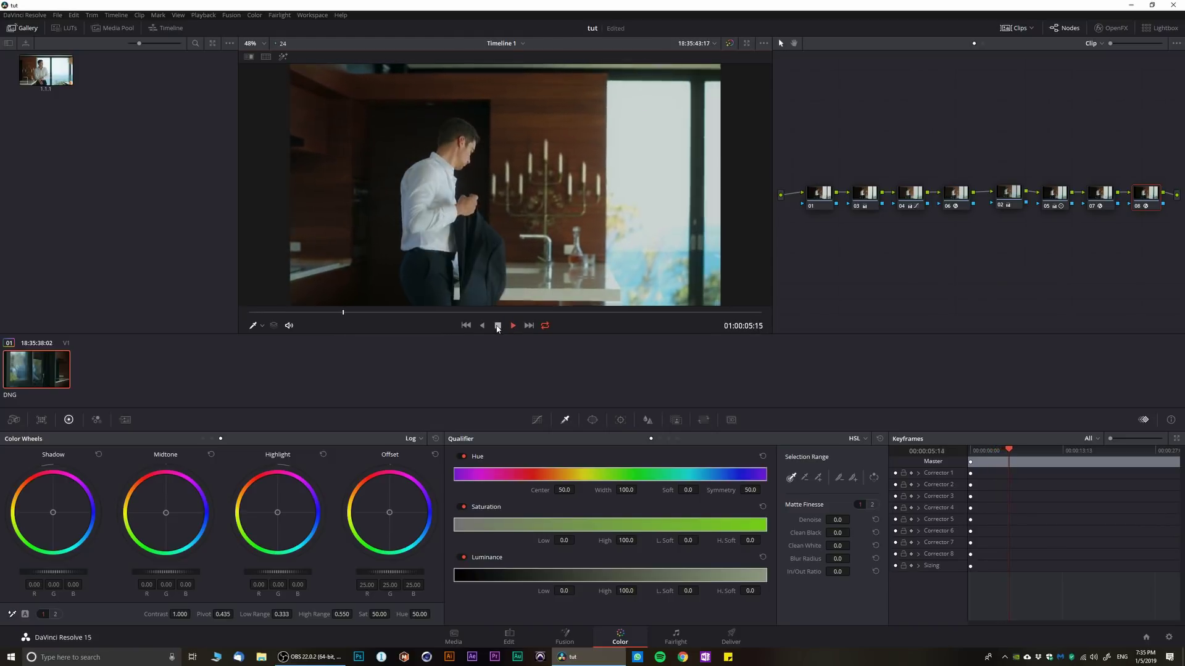
pyautogui.click(498, 325)
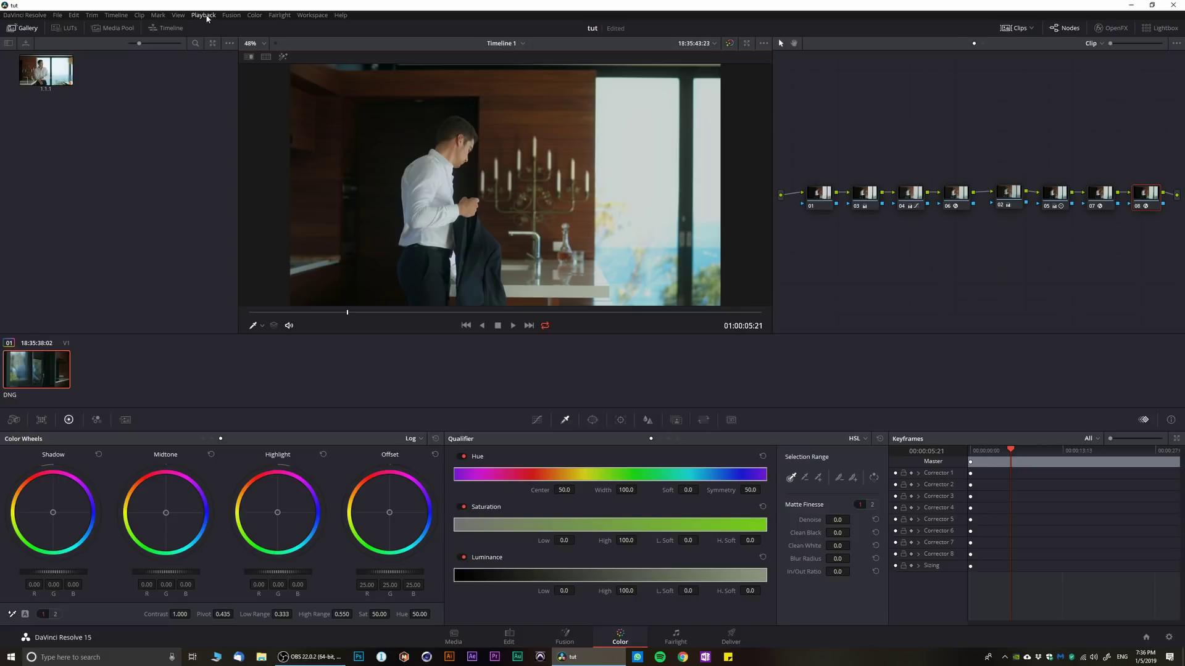
# Set Playback > Render Cache to User mode.
pyautogui.click(206, 17)
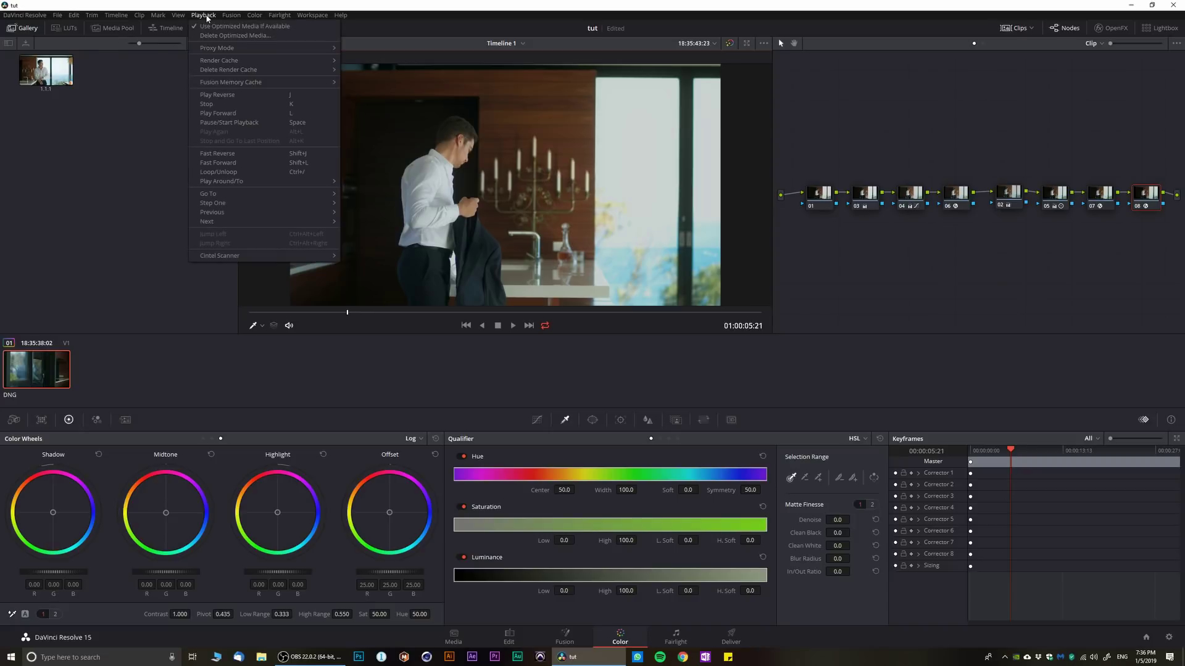
pyautogui.moveTo(285, 64)
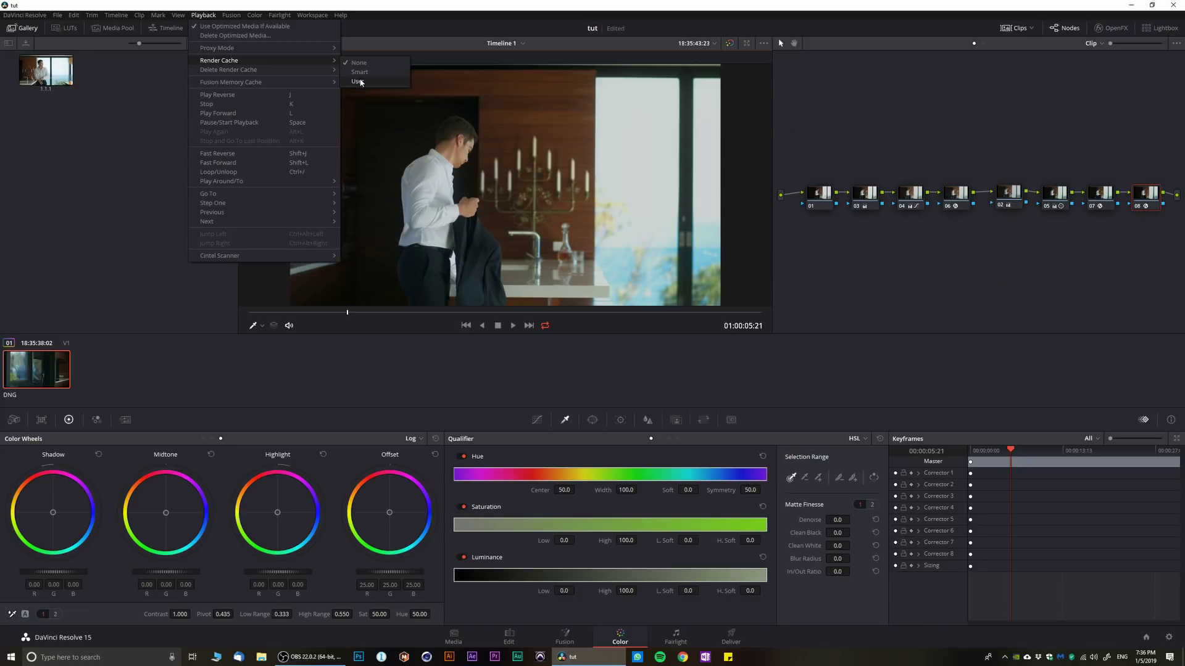
pyautogui.click(363, 82)
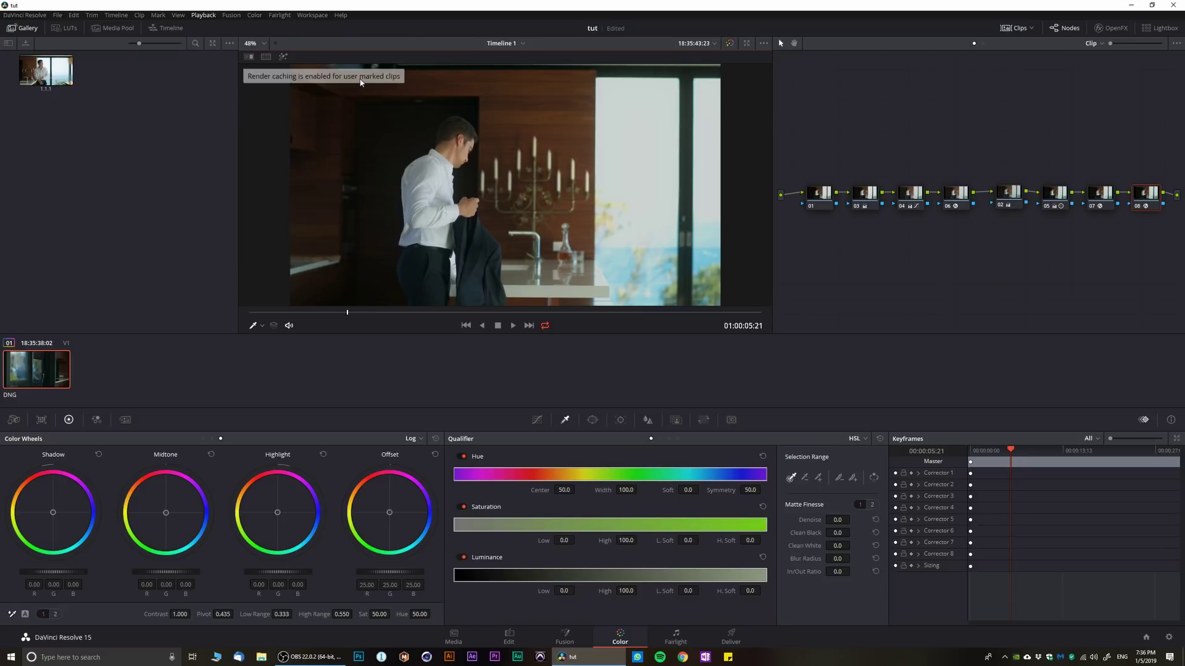
# Mark the clip's color output for render caching from its thumbnail's context menu.
pyautogui.rightClick(36, 376)
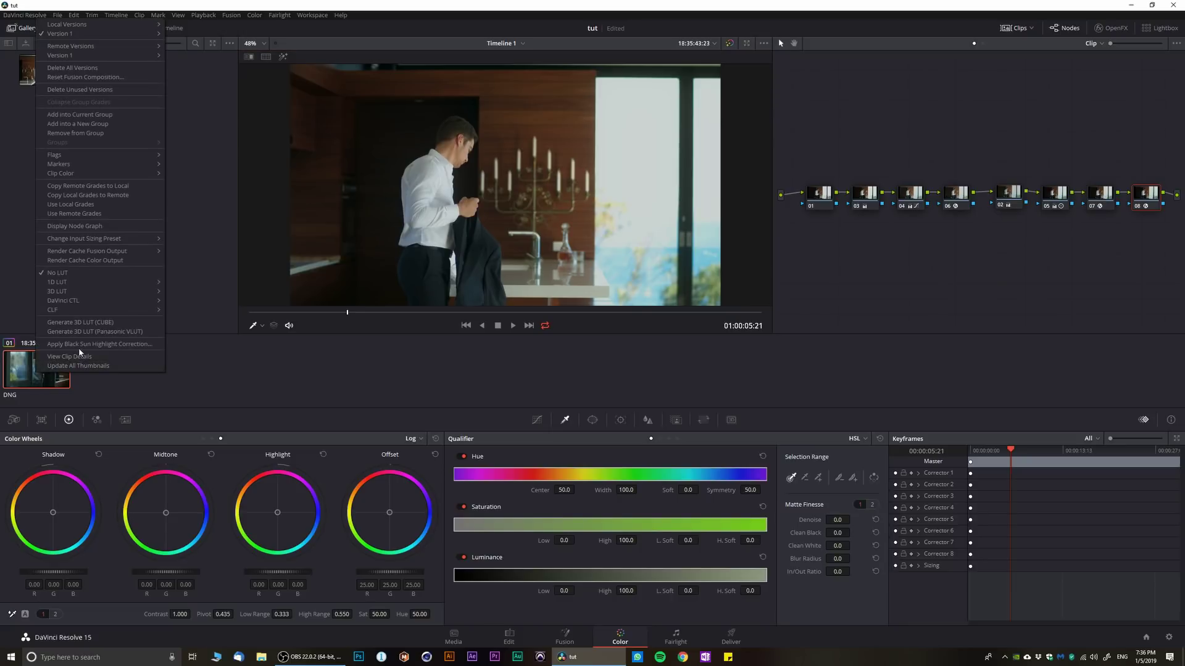
pyautogui.rightClick(28, 369)
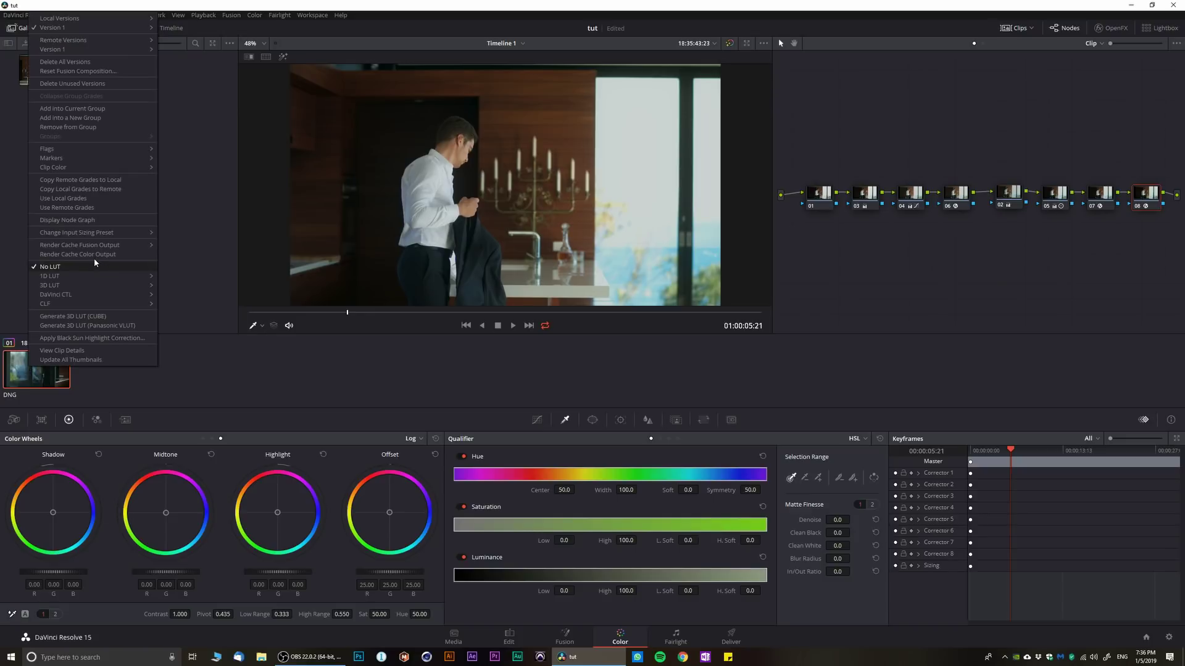
pyautogui.moveTo(86, 250)
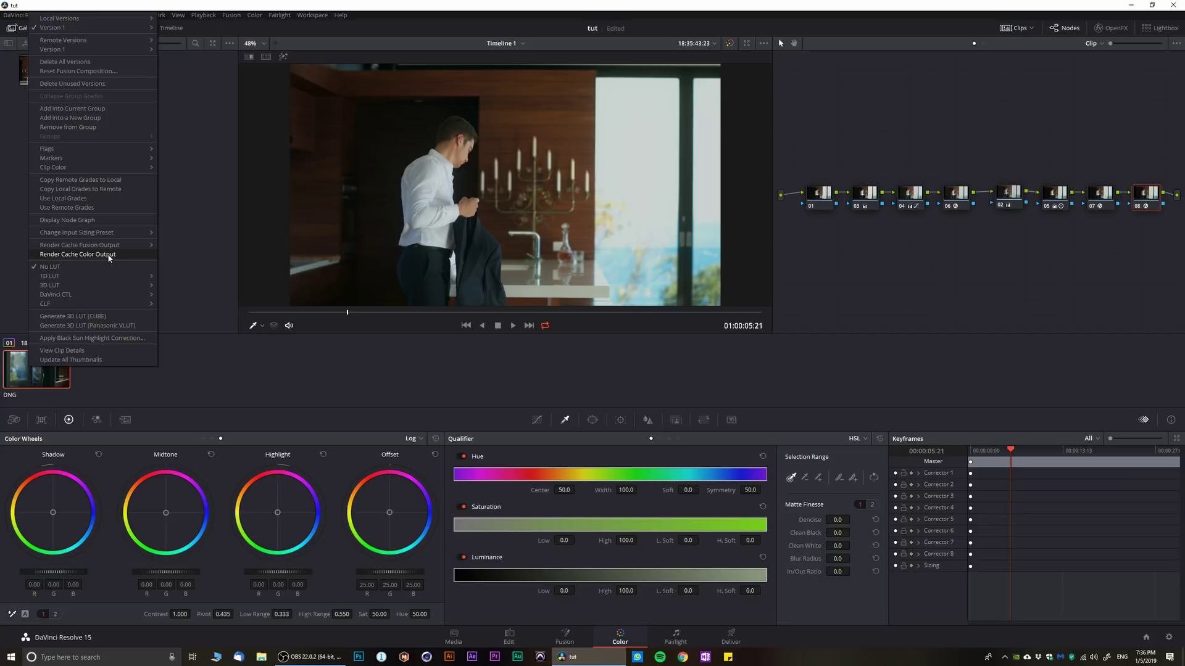
pyautogui.click(109, 258)
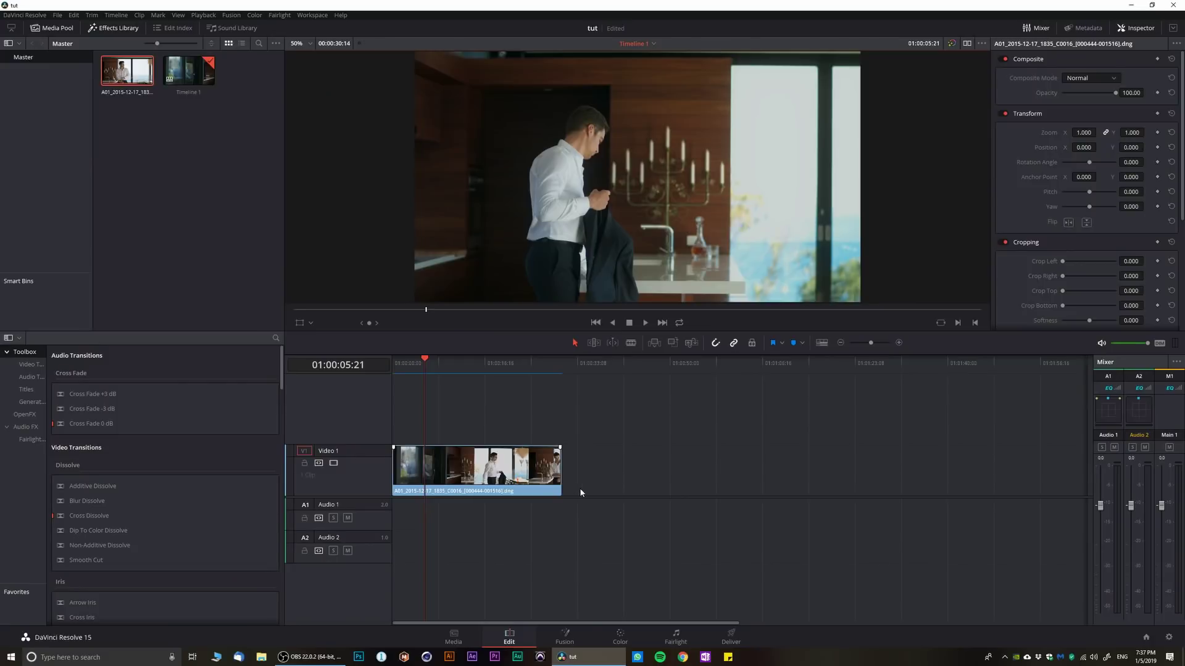
# Play the cached clip on the Color page to check real-time playback, then park at 01:00:03:07.
pyautogui.click(620, 635)
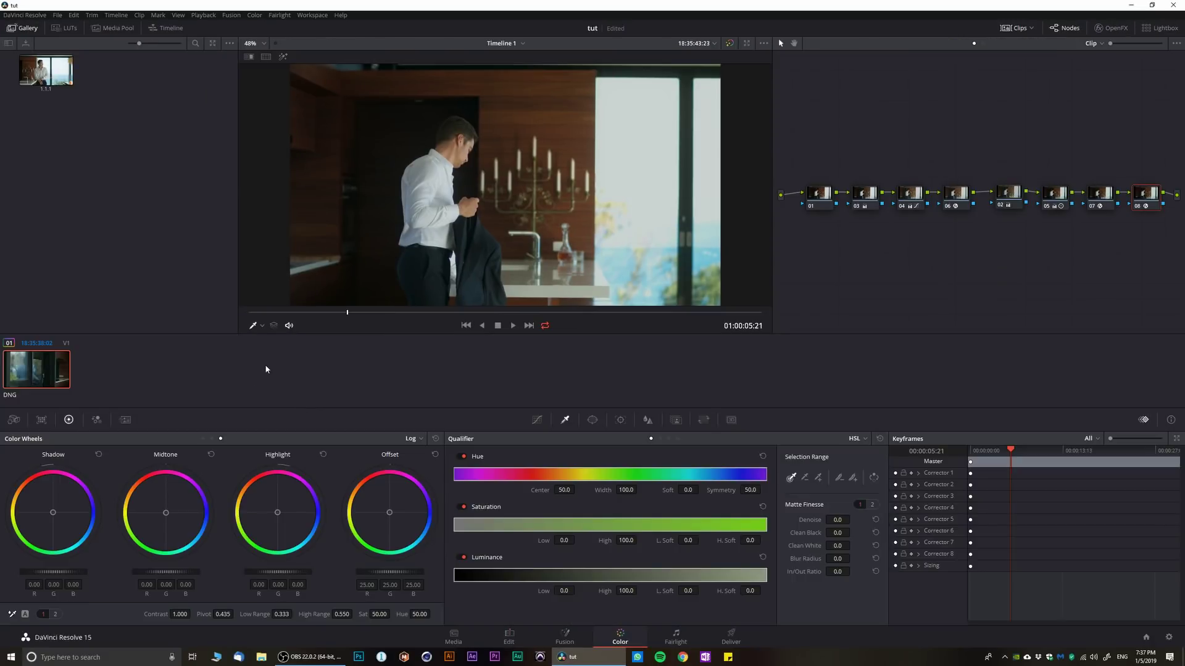
pyautogui.click(512, 325)
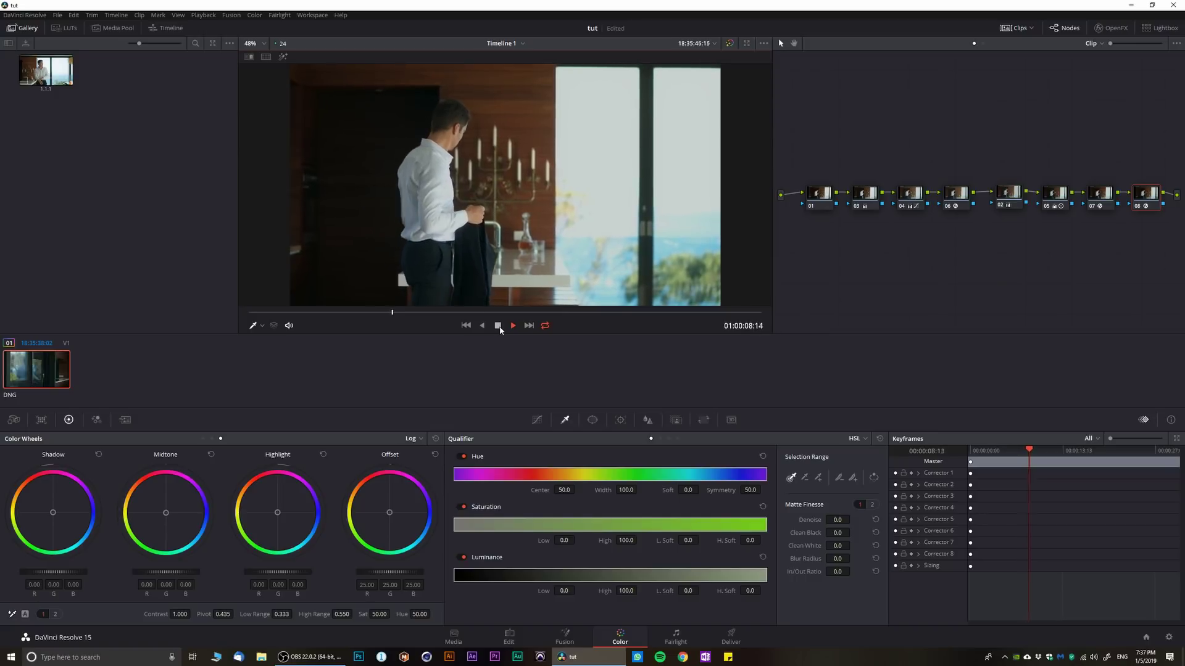
pyautogui.click(498, 326)
pyautogui.press('space')
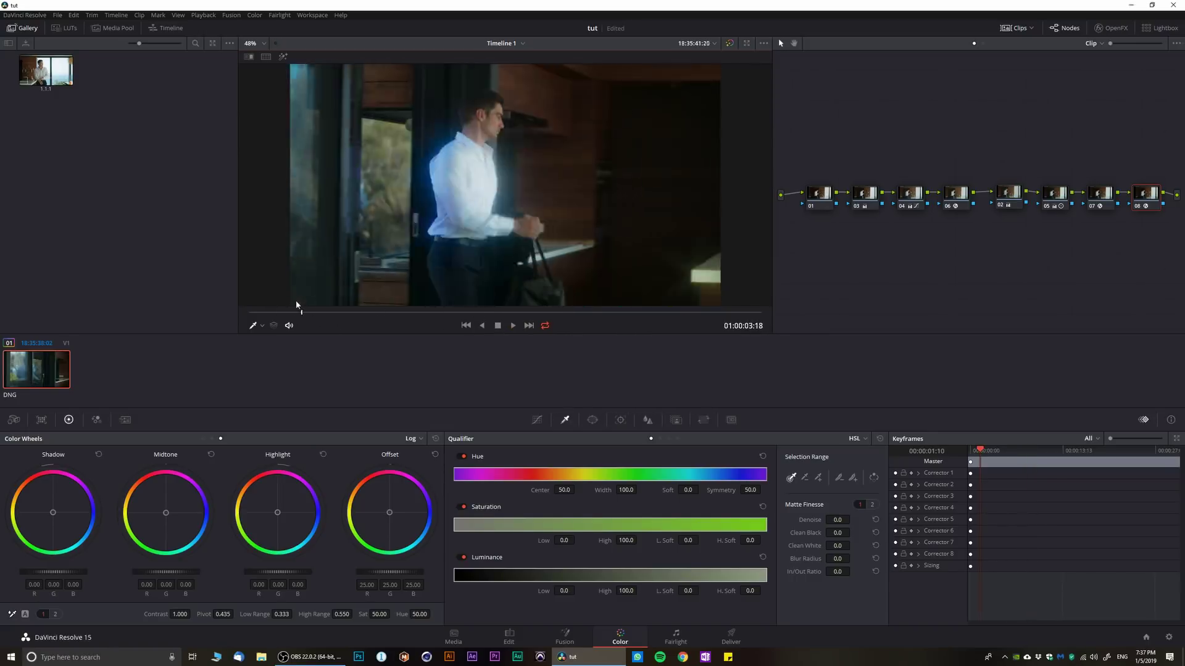
pyautogui.moveTo(370, 312); pyautogui.dragTo(305, 298)
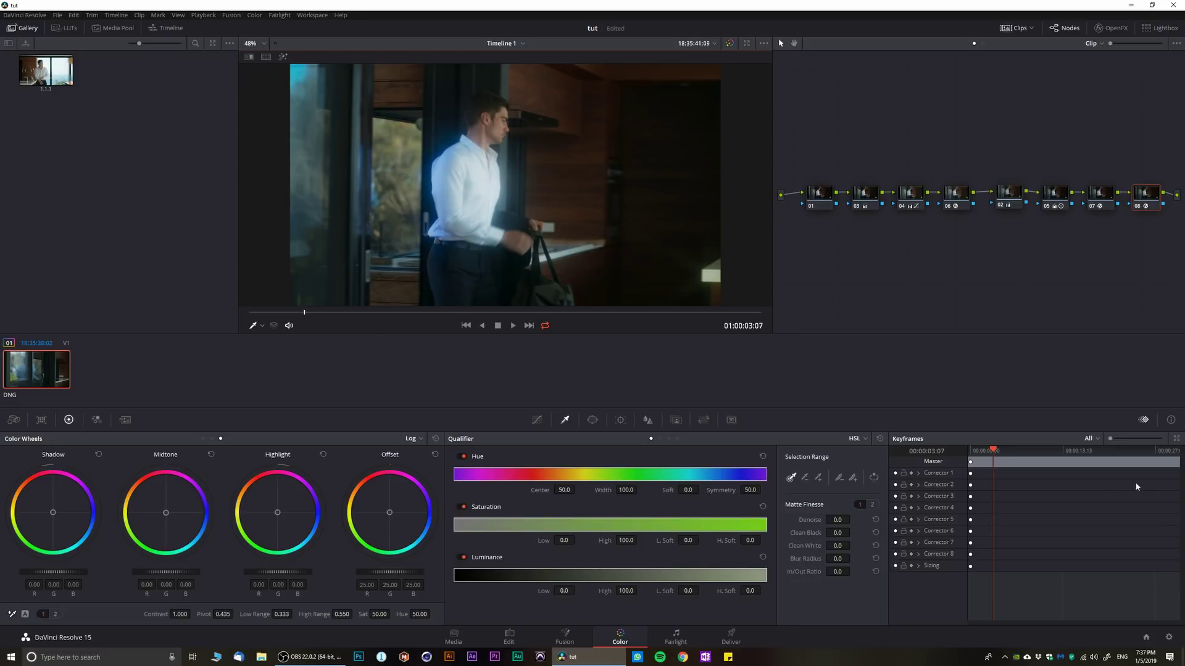
# Set the timeline resolution to 3840 x 2160 Ultra HD in Master Settings and save.
pyautogui.click(1168, 637)
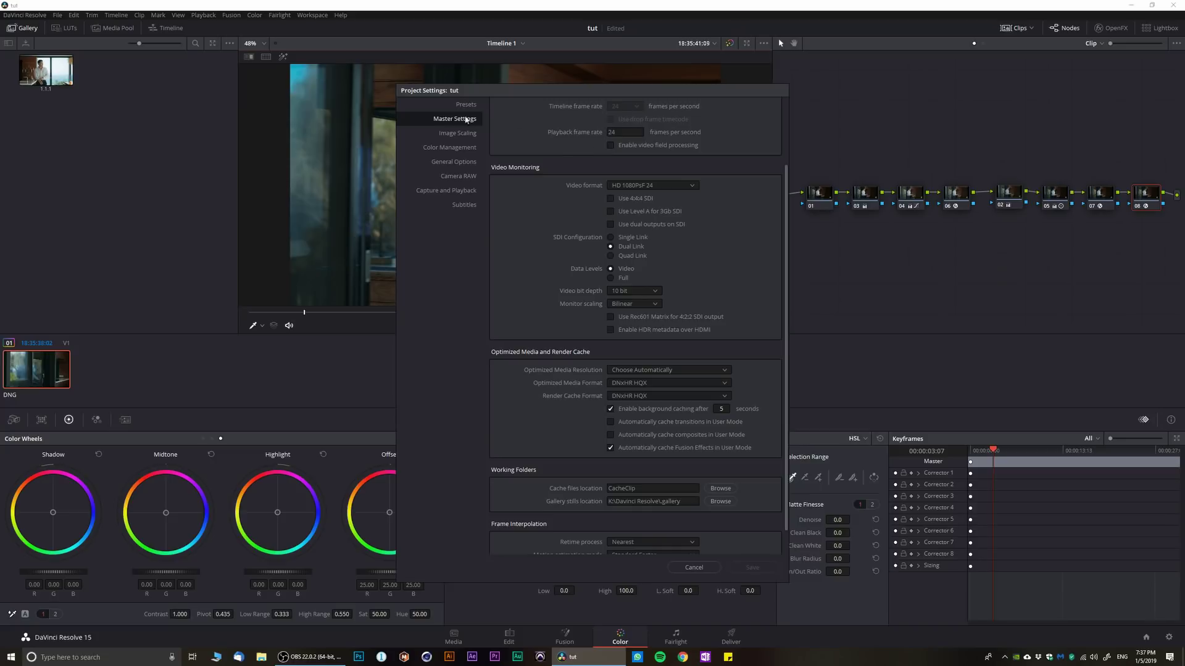
pyautogui.click(467, 105)
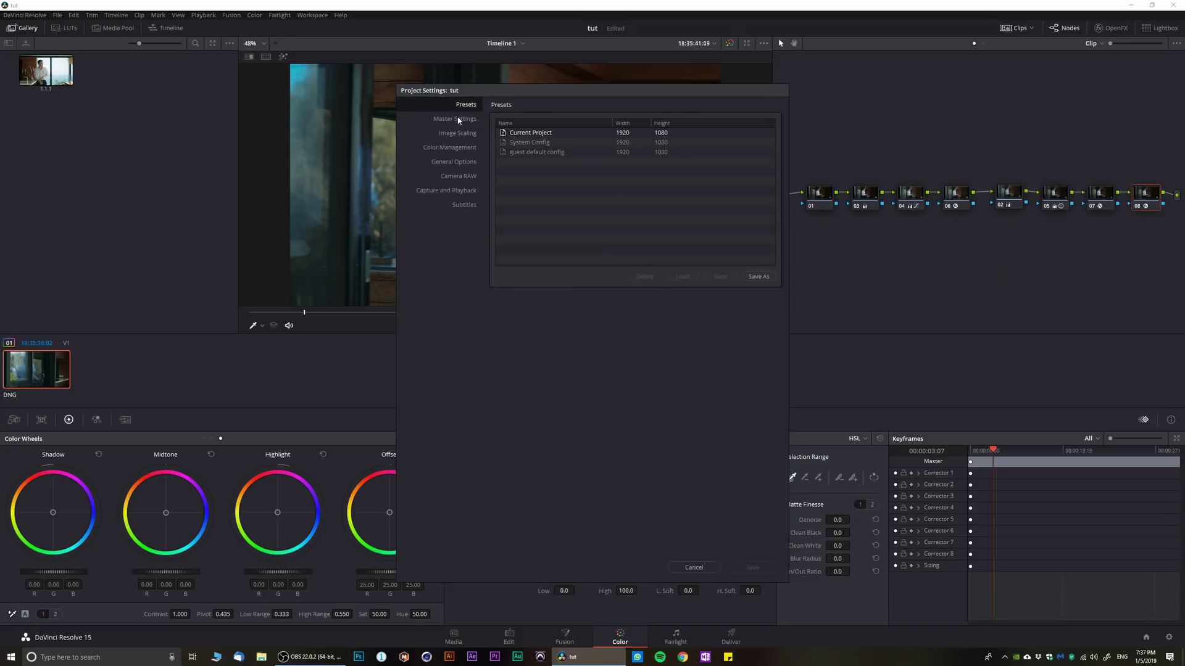
pyautogui.click(458, 120)
pyautogui.click(674, 123)
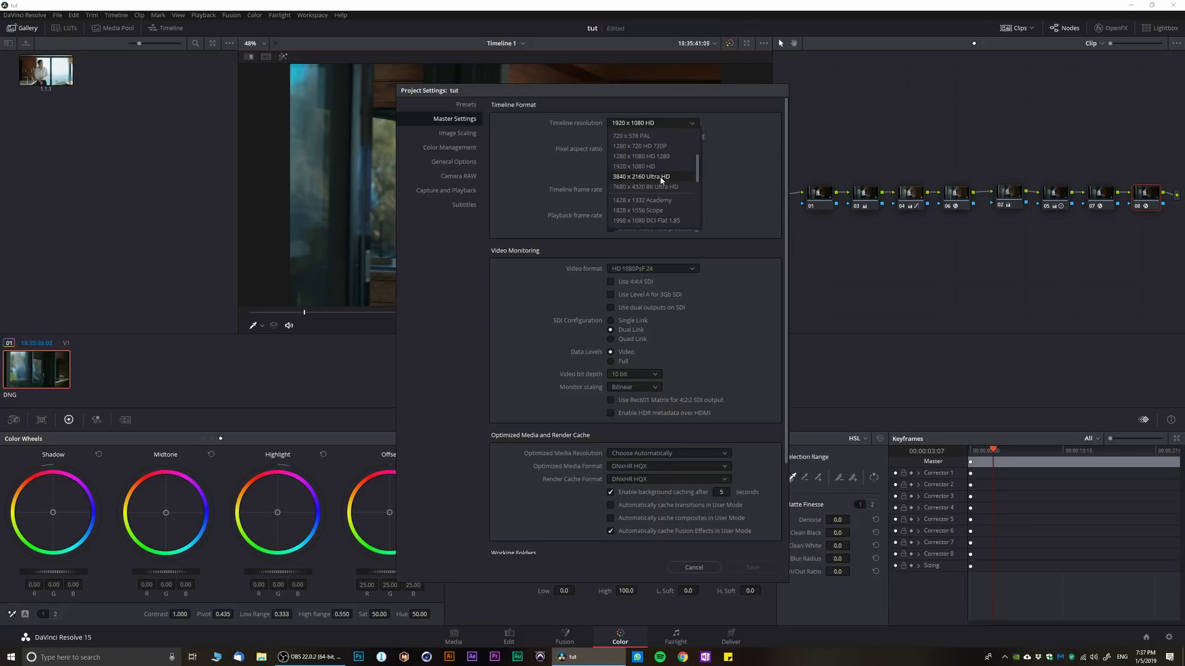
pyautogui.click(663, 178)
pyautogui.click(750, 567)
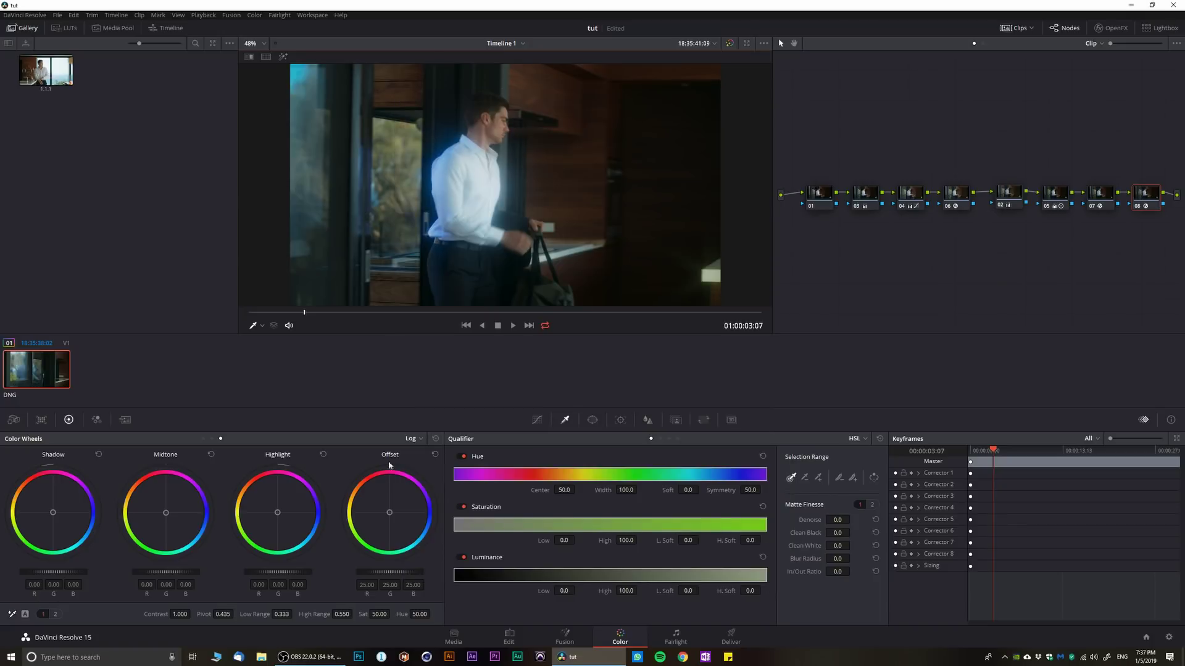